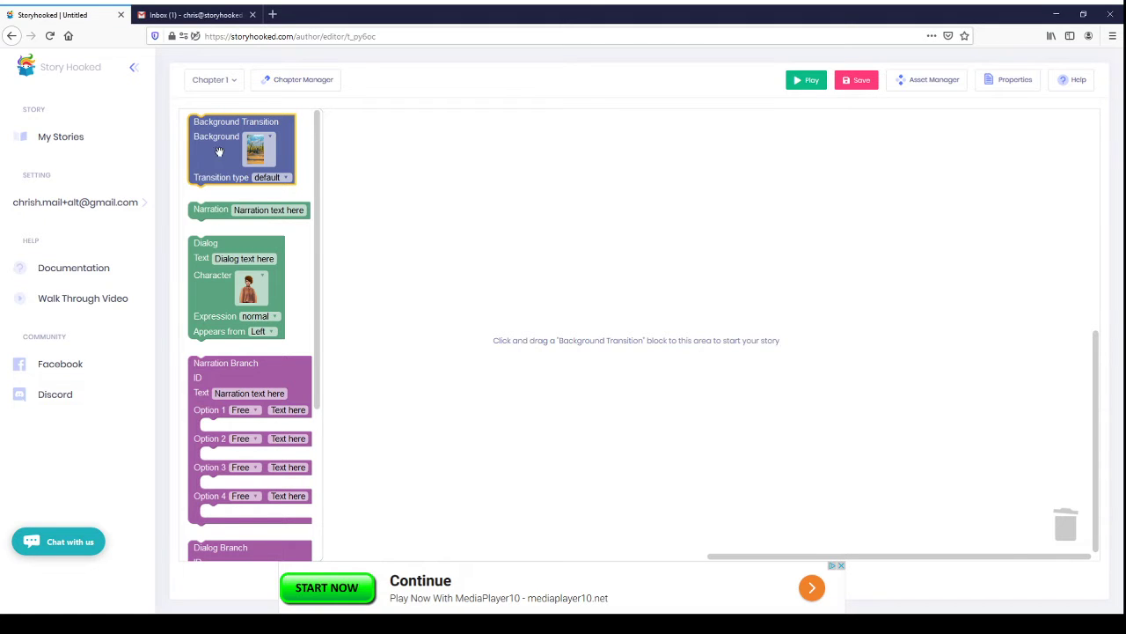
Step: Start the chapter with a Background Transition block and attach a Dialog block below it reading "Hi there!"
{"action": "left_click_drag", "start_coordinate": [217, 151], "coordinate": [637, 228]}
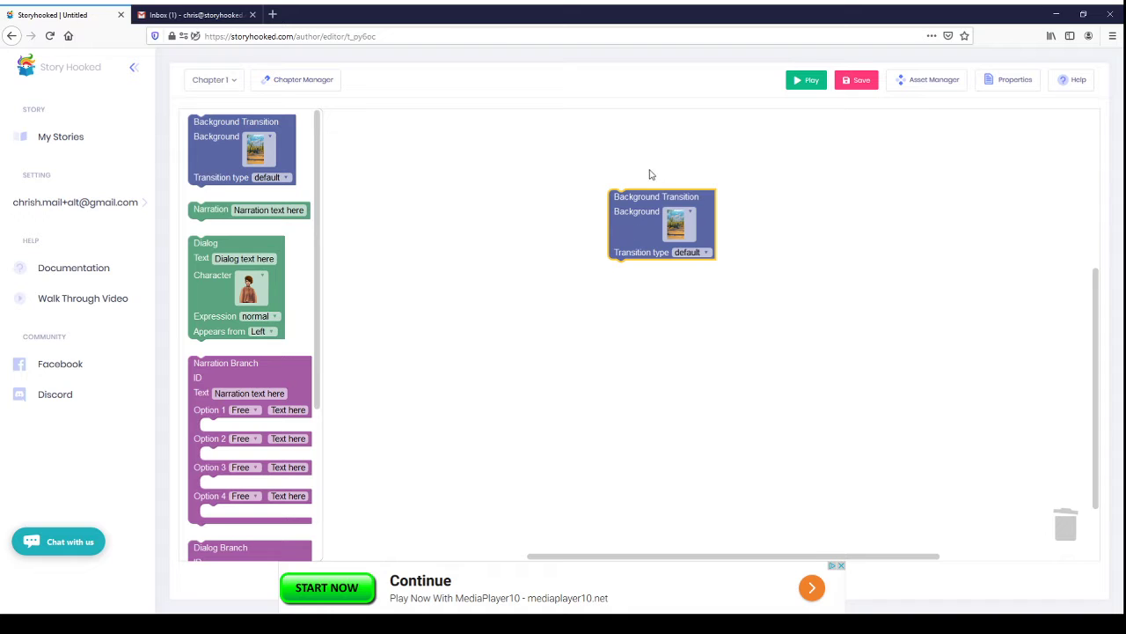
{"action": "left_click_drag", "start_coordinate": [638, 220], "coordinate": [547, 186]}
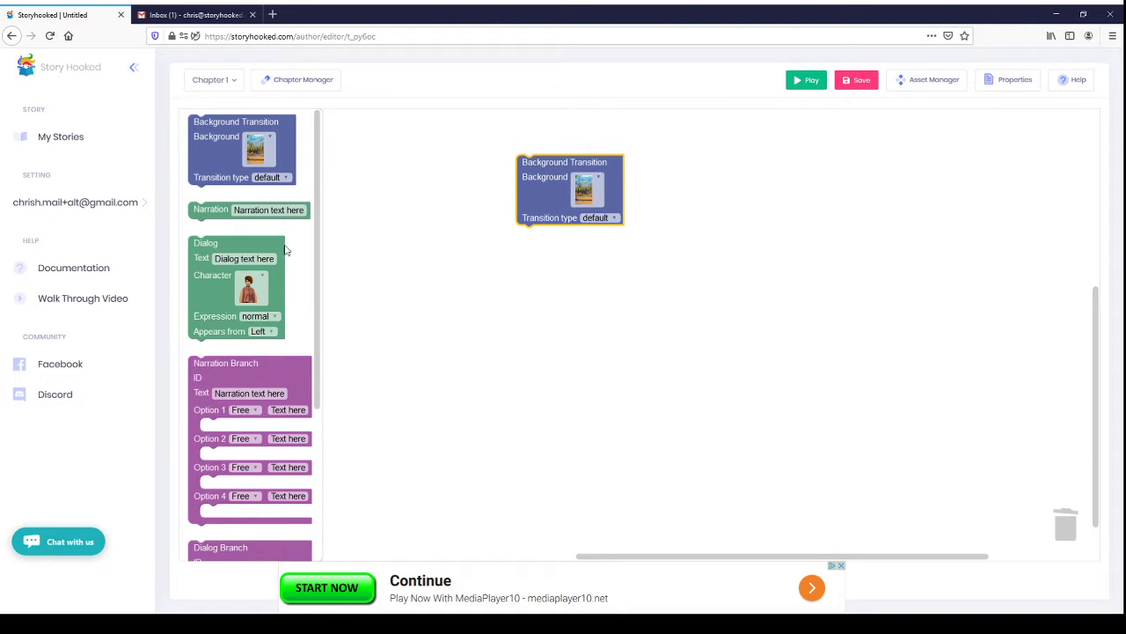
{"action": "left_click_drag", "start_coordinate": [209, 296], "coordinate": [534, 295]}
{"action": "left_click", "coordinate": [572, 248]}
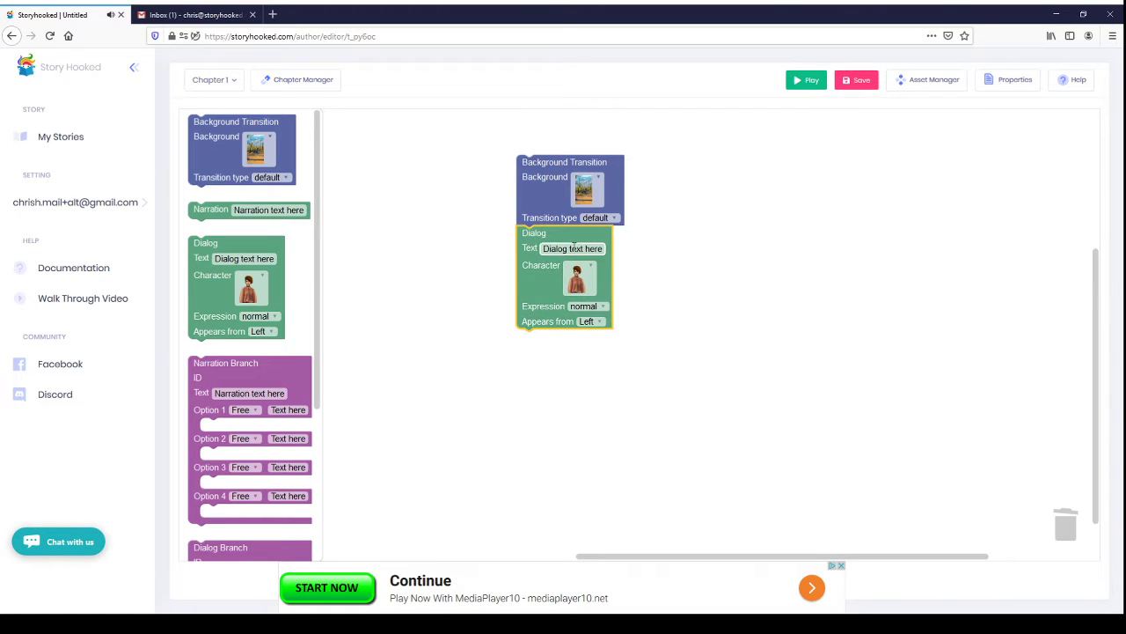
{"action": "type", "text": "Hi there!"}
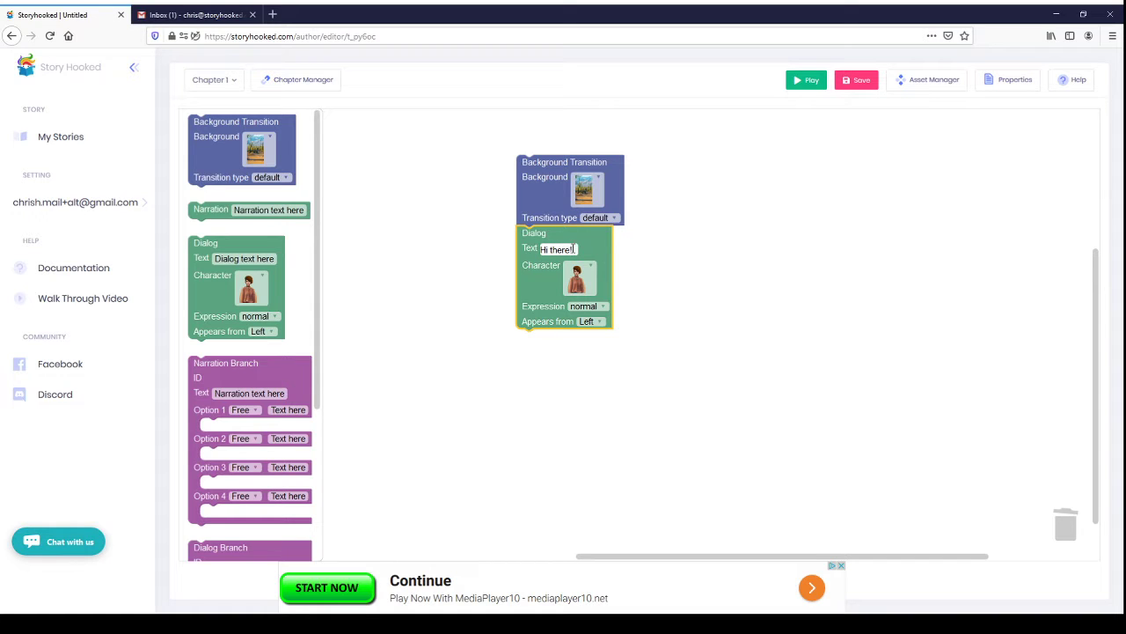
{"action": "left_click", "coordinate": [762, 300]}
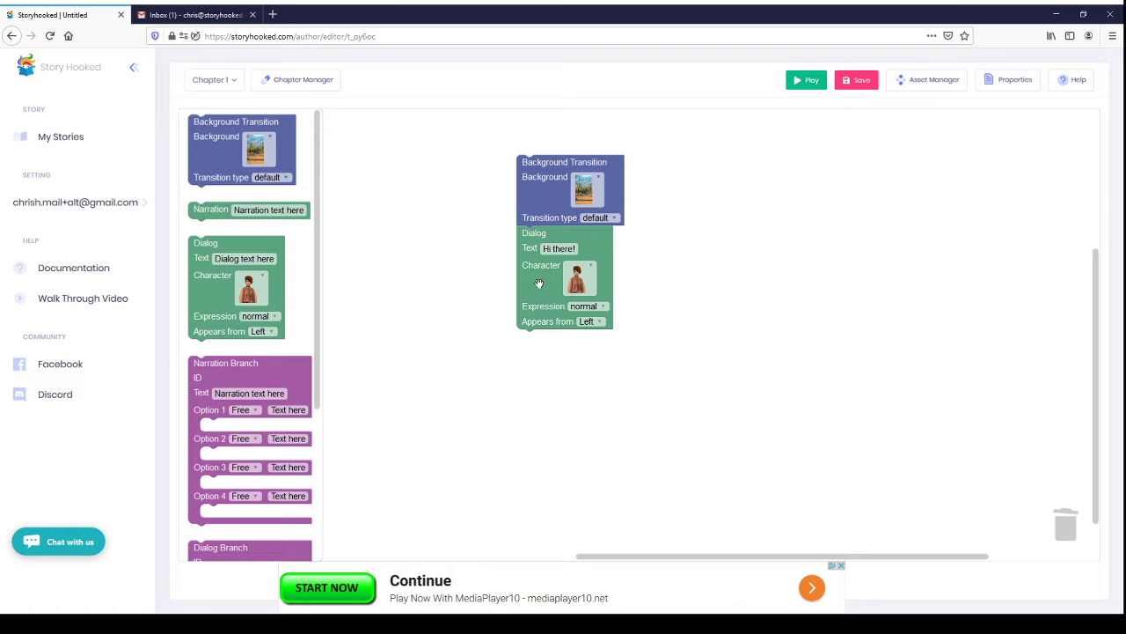
Step: Attach a second Dialog block below the first with the text "How are you?" and the happy expression
{"action": "left_click_drag", "start_coordinate": [209, 285], "coordinate": [536, 379]}
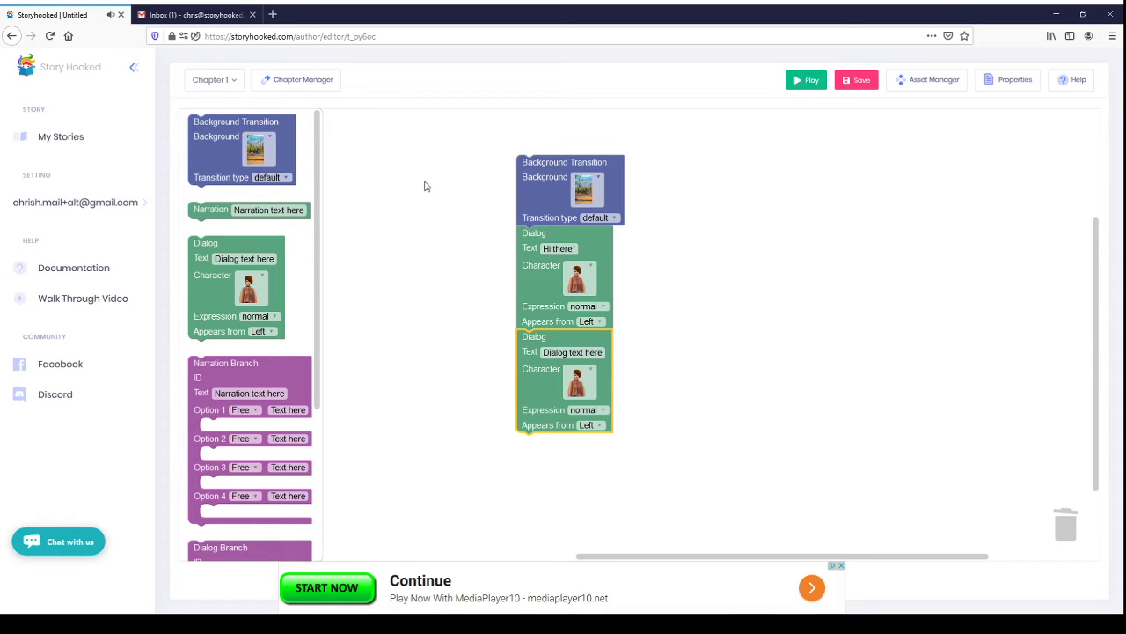
{"action": "left_click", "coordinate": [548, 353]}
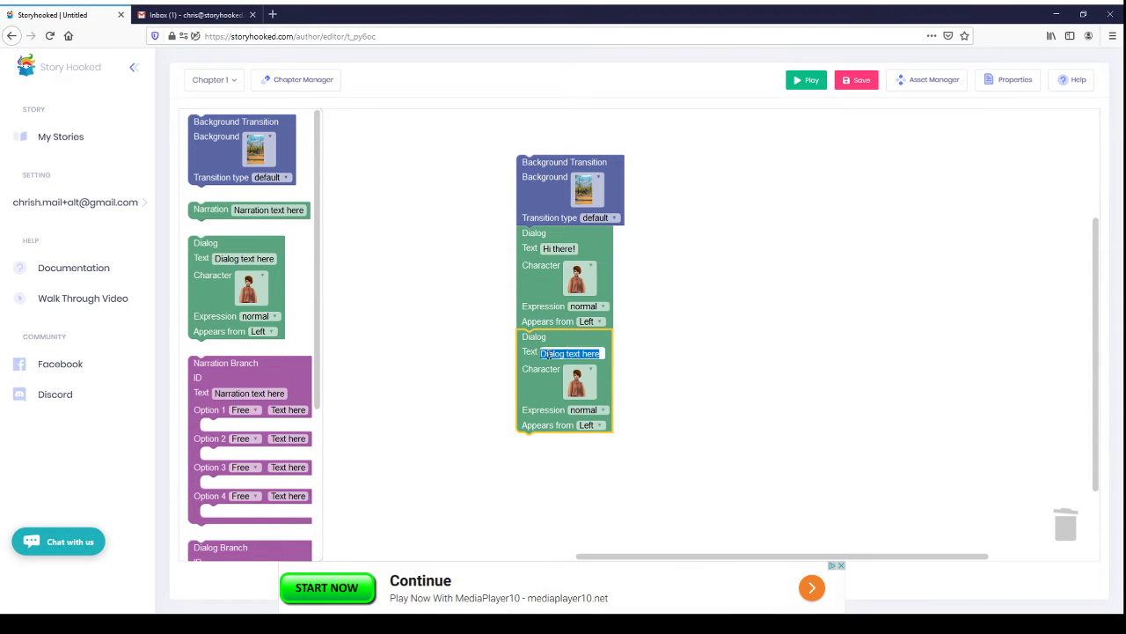
{"action": "type", "text": "How are you?"}
{"action": "left_click", "coordinate": [770, 335]}
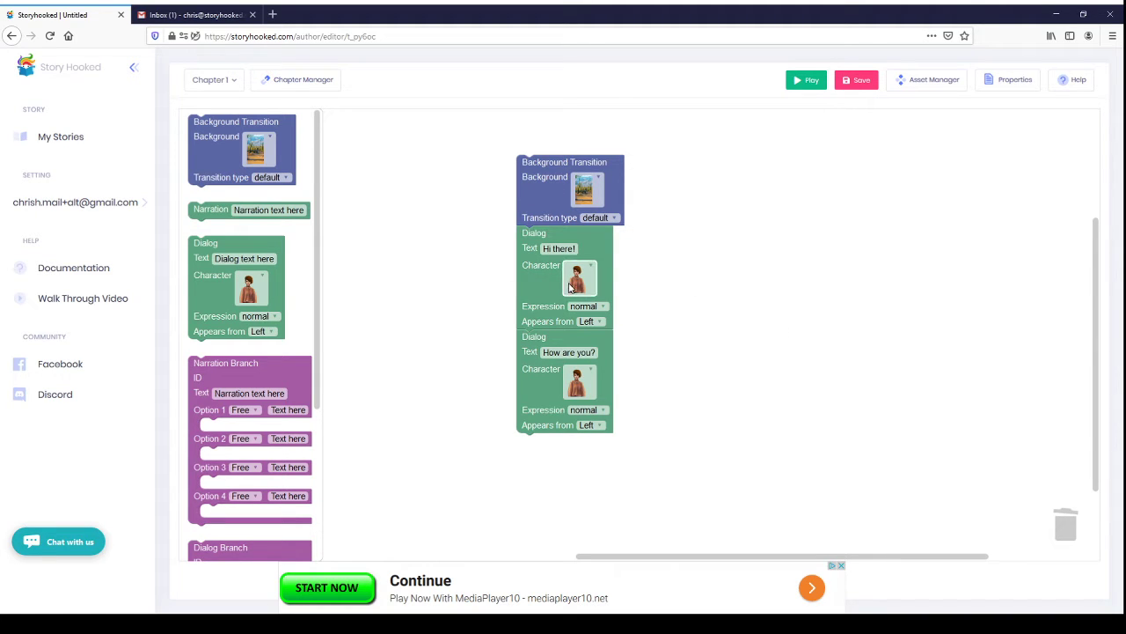
{"action": "left_click", "coordinate": [598, 411]}
{"action": "left_click", "coordinate": [590, 452]}
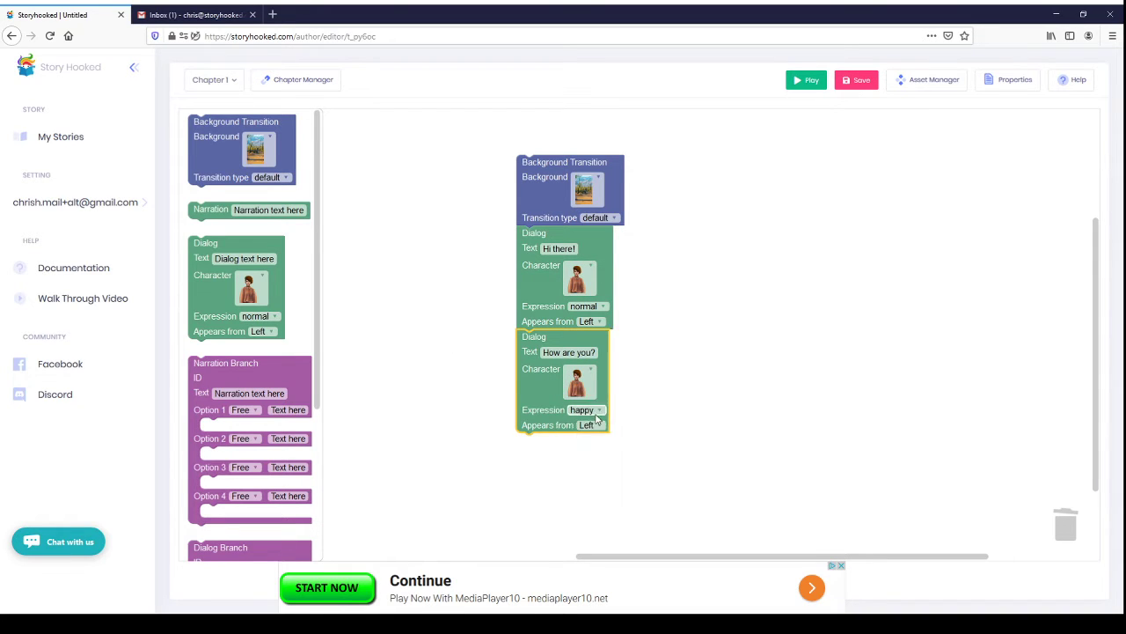
{"action": "left_click", "coordinate": [588, 321]}
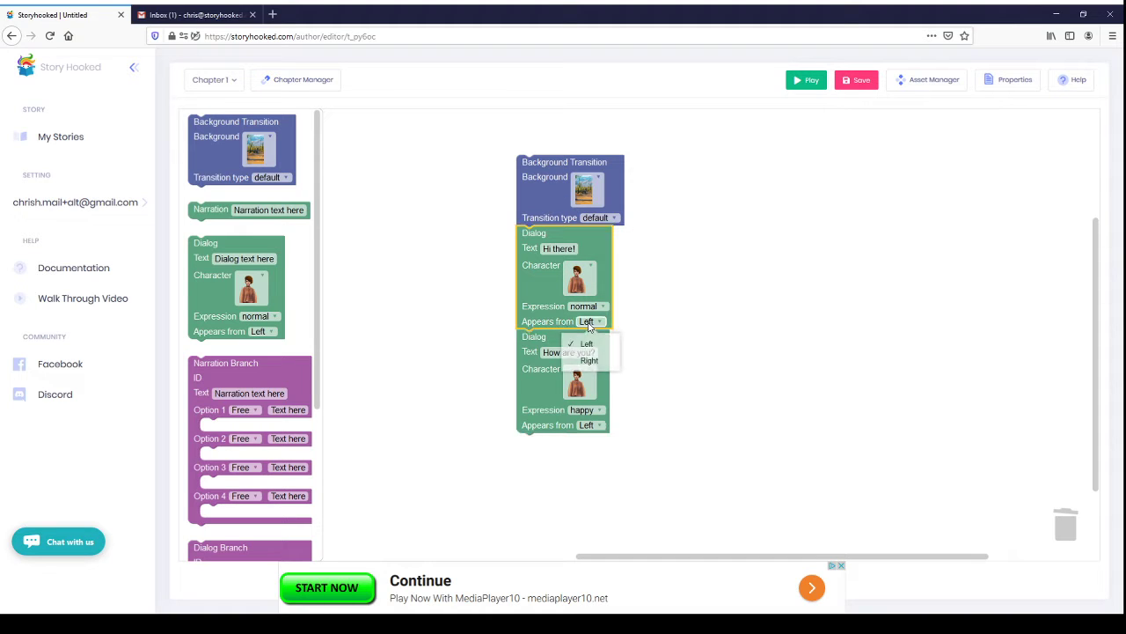
{"action": "left_click", "coordinate": [498, 319]}
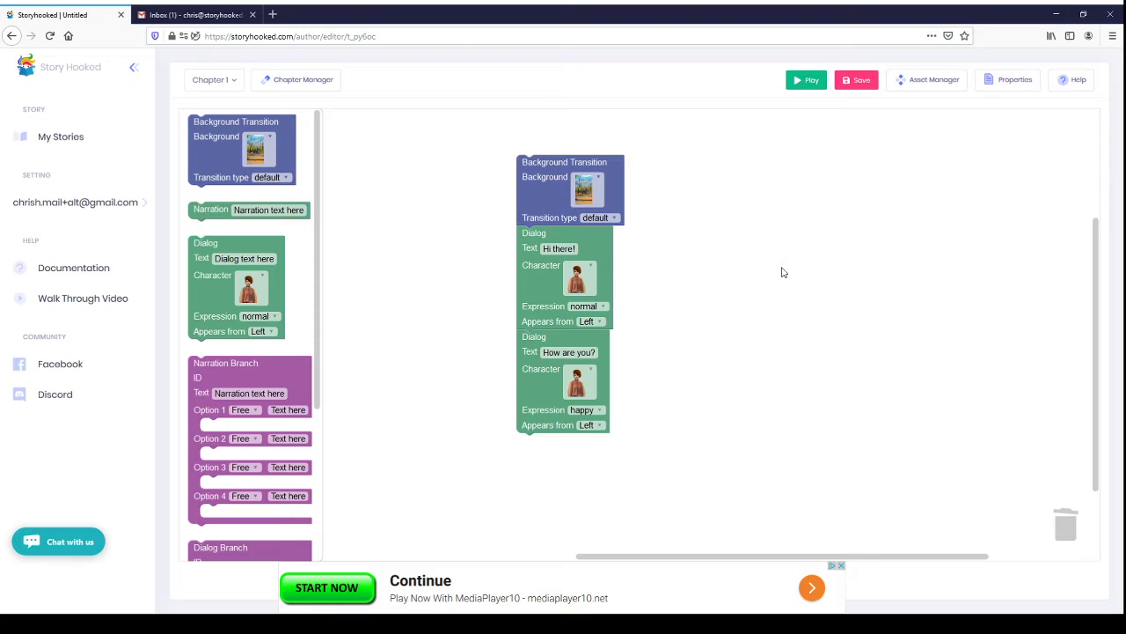
Step: Play Chapter 1 in the story preview through both dialog lines, and close the preview
{"action": "left_click", "coordinate": [314, 395]}
{"action": "left_click", "coordinate": [806, 81]}
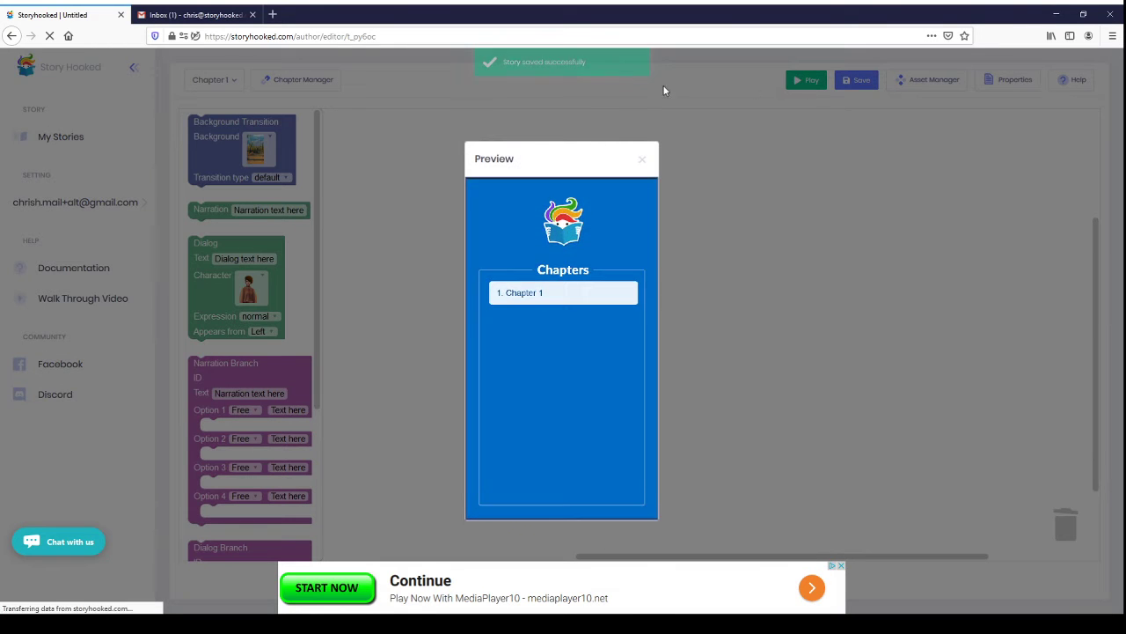
{"action": "left_click", "coordinate": [540, 296]}
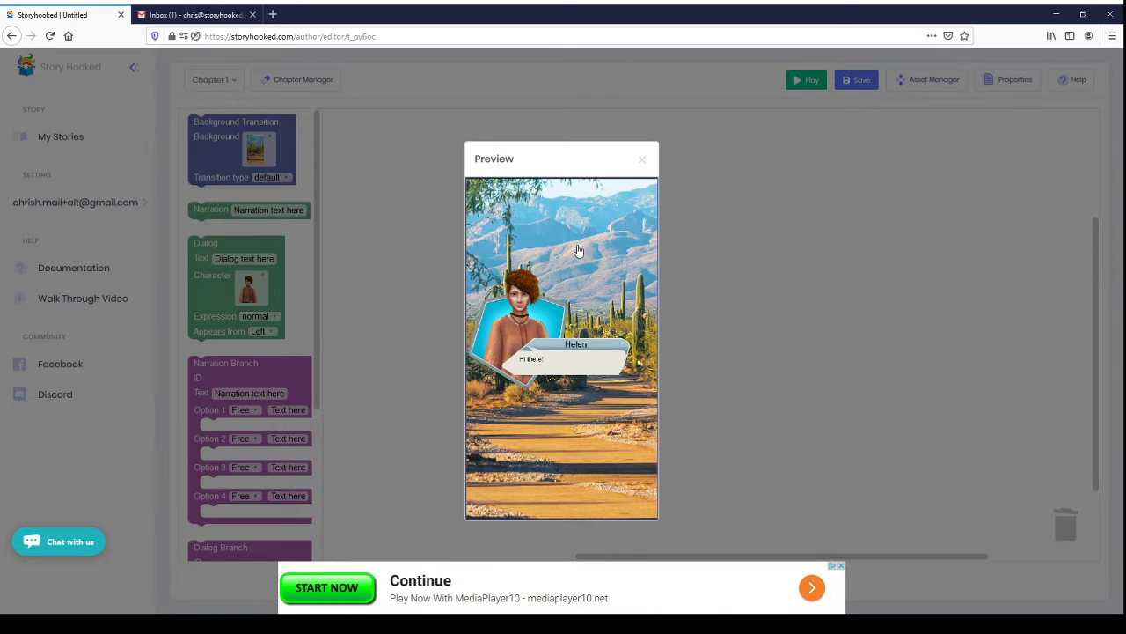
{"action": "left_click", "coordinate": [541, 411]}
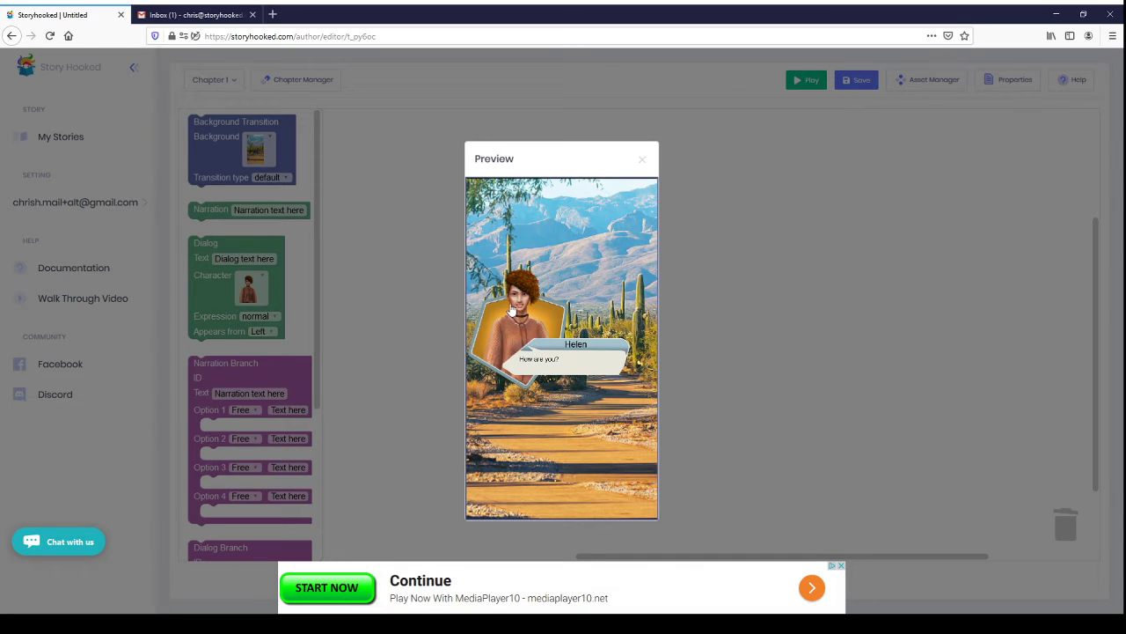
{"action": "left_click", "coordinate": [619, 272]}
{"action": "left_click", "coordinate": [643, 162]}
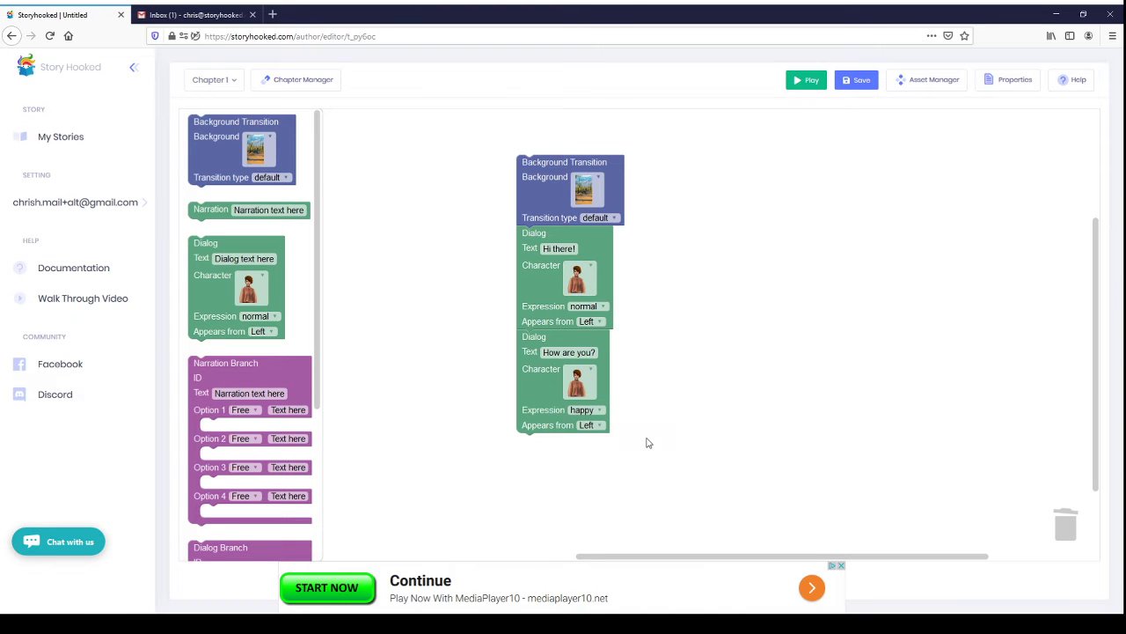
Step: Attach a Dialog Branch block below the "How are you?" dialog with the text "What do you want to do?"
{"action": "scroll", "coordinate": [652, 414], "scroll_direction": "down", "scroll_amount": 3}
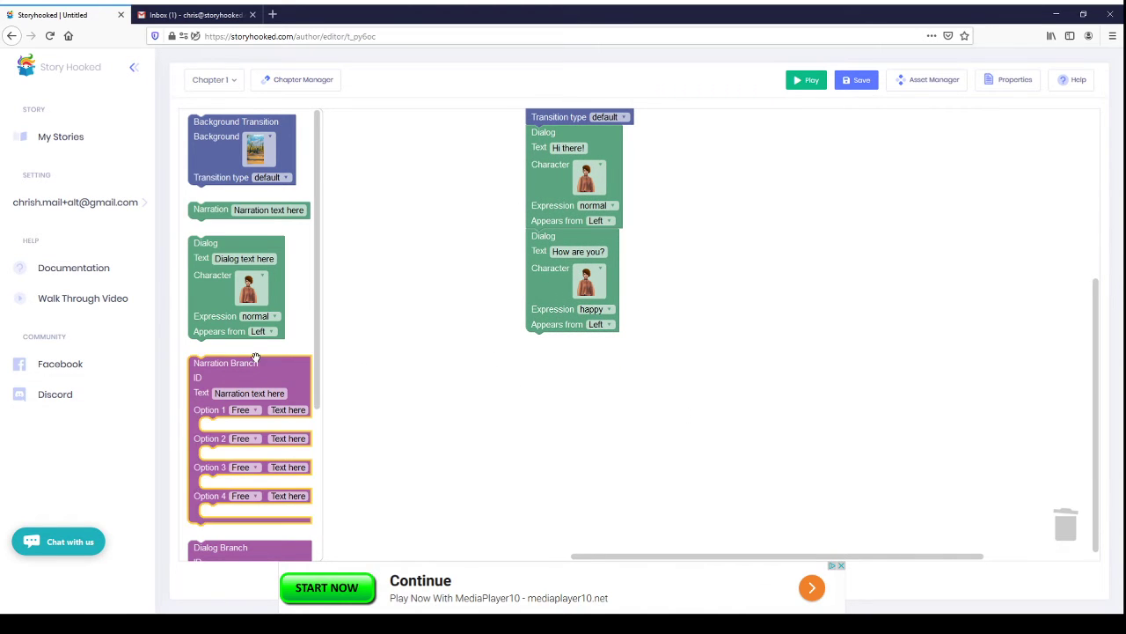
{"action": "scroll", "coordinate": [233, 422], "scroll_direction": "down", "scroll_amount": 5}
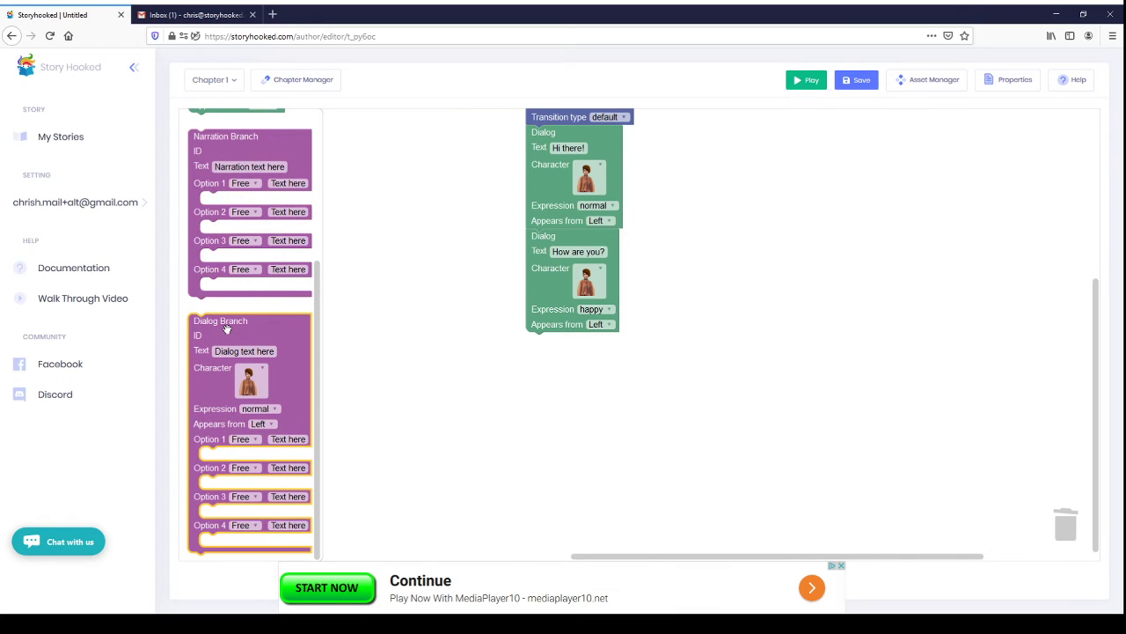
{"action": "left_click_drag", "start_coordinate": [225, 332], "coordinate": [563, 354]}
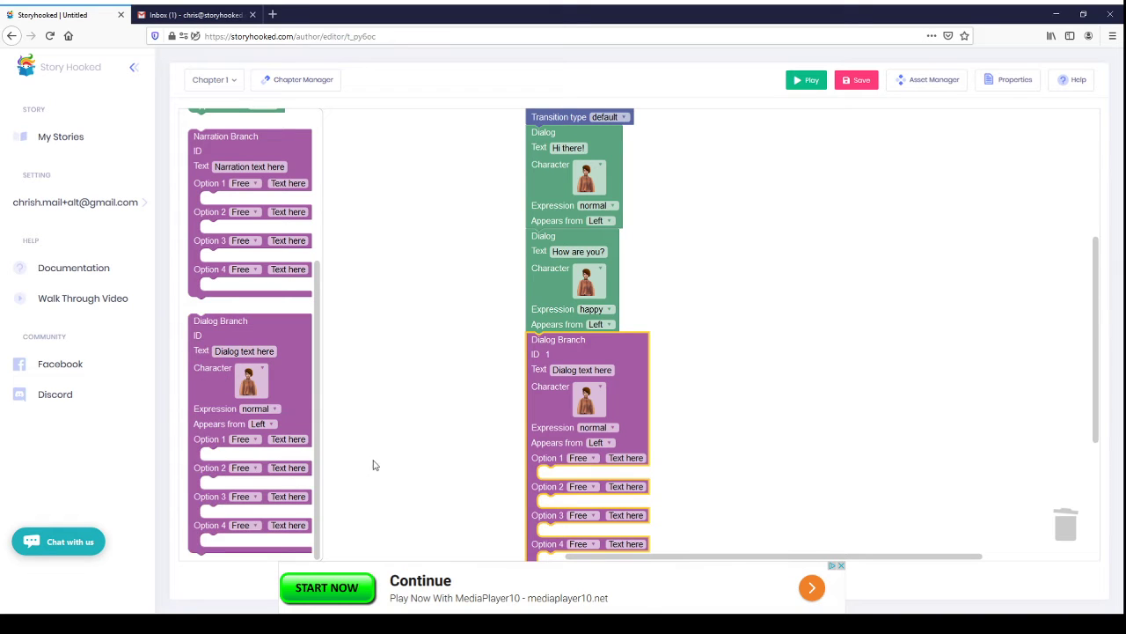
{"action": "left_click", "coordinate": [583, 369]}
{"action": "type", "text": "W"}
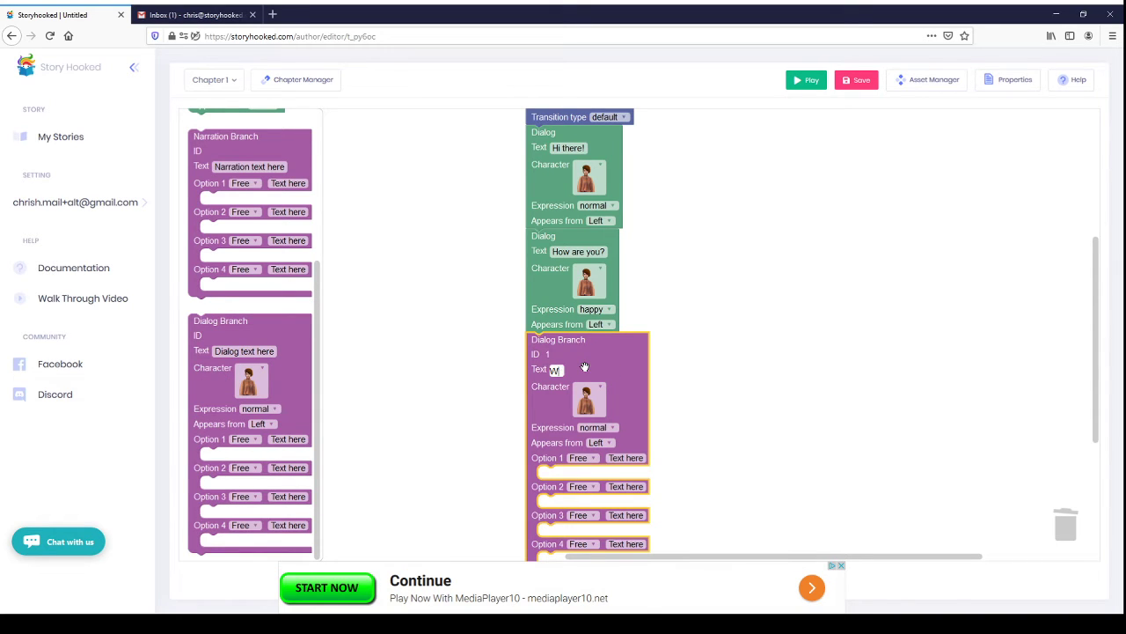
{"action": "type", "text": "hat do you want to "}
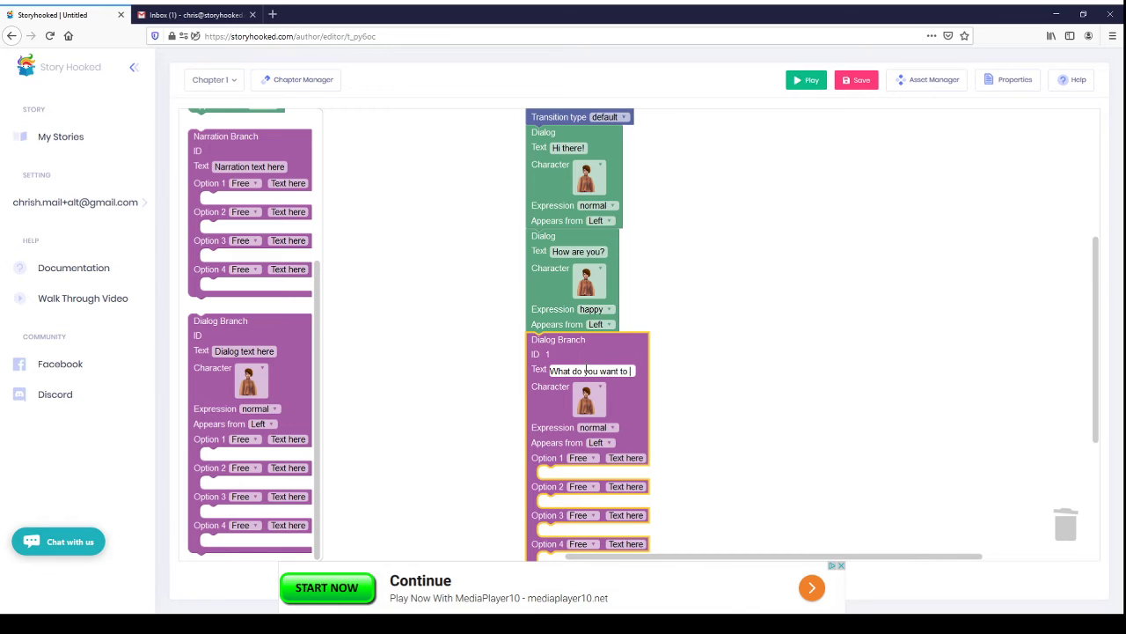
{"action": "type", "text": "do?"}
{"action": "left_click", "coordinate": [717, 380]}
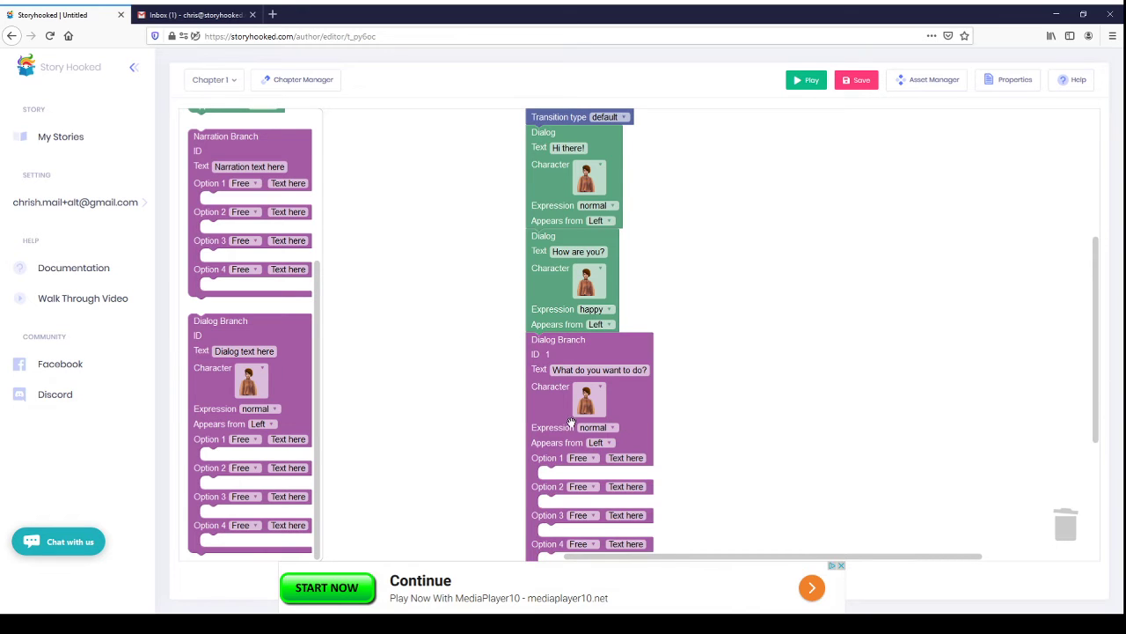
Step: Label the dialog branch's Option 1 "Go left" and its Option 2 "Go right"
{"action": "scroll", "coordinate": [485, 445], "scroll_direction": "down", "scroll_amount": 1}
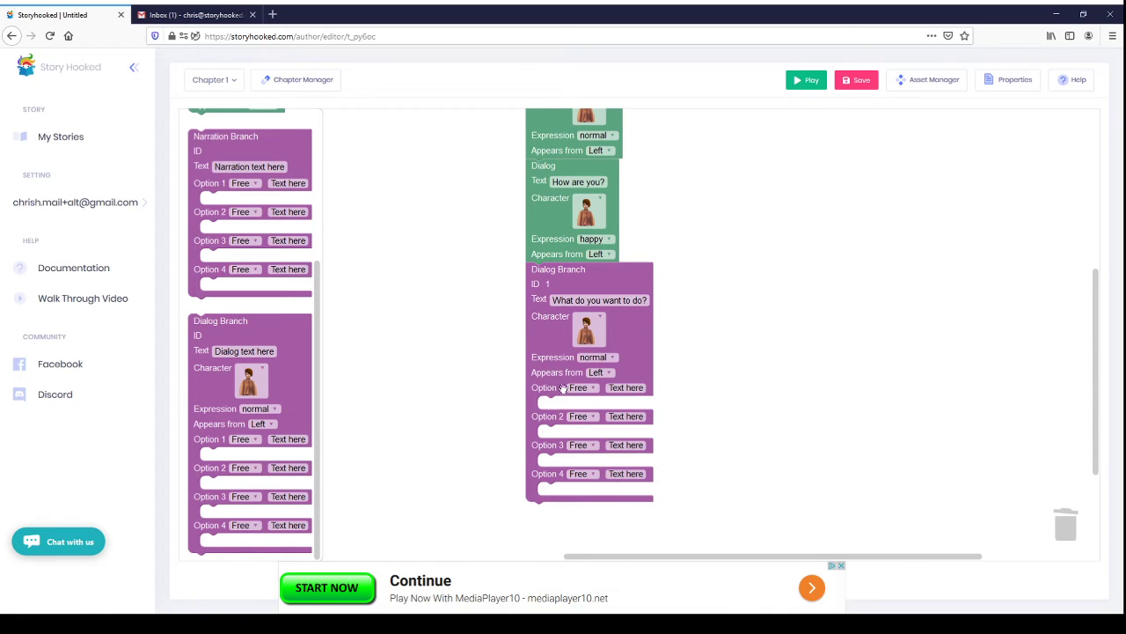
{"action": "scroll", "coordinate": [420, 390], "scroll_direction": "up", "scroll_amount": 1}
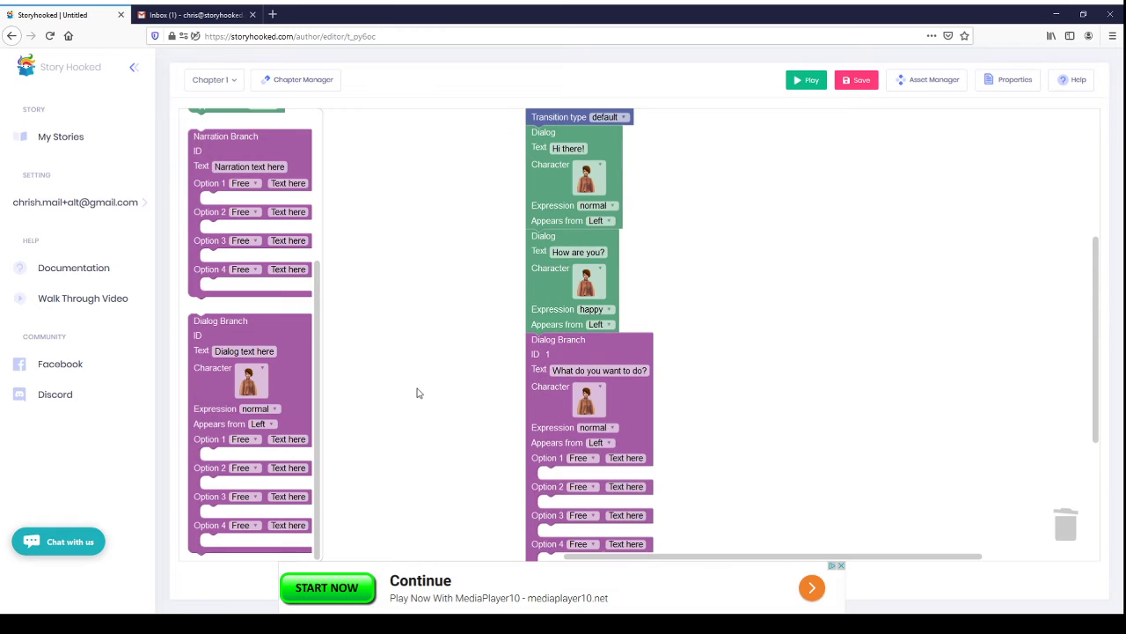
{"action": "left_click_drag", "start_coordinate": [319, 413], "coordinate": [319, 342]}
{"action": "scroll", "coordinate": [445, 414], "scroll_direction": "down", "scroll_amount": 1}
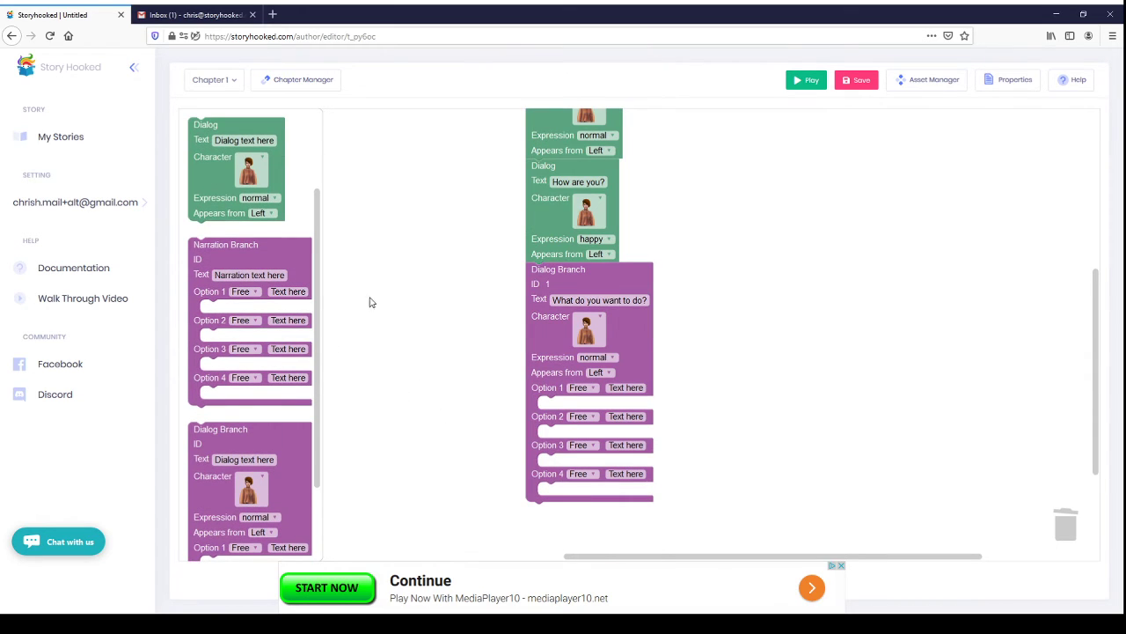
{"action": "left_click_drag", "start_coordinate": [319, 302], "coordinate": [319, 224]}
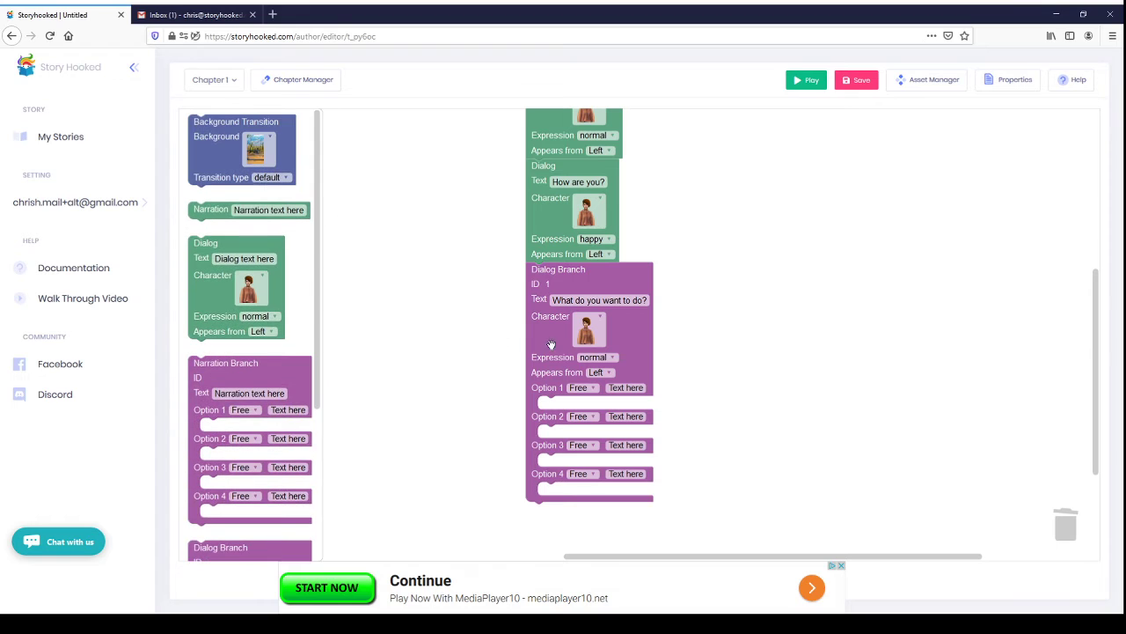
{"action": "left_click", "coordinate": [621, 388]}
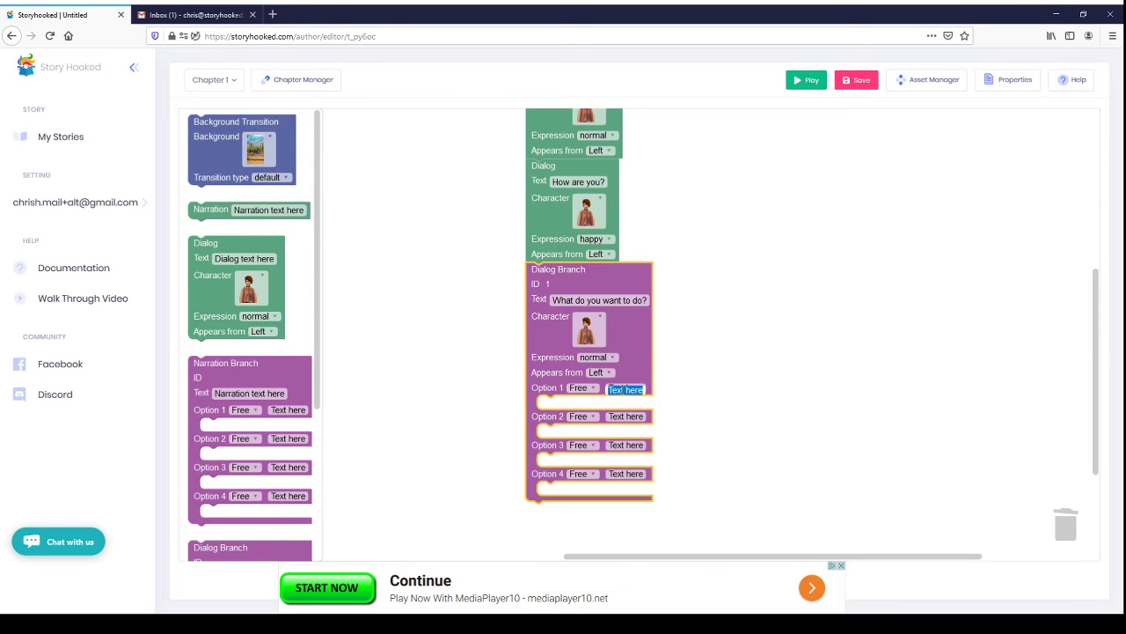
{"action": "type", "text": "Go left"}
{"action": "left_click", "coordinate": [625, 416]}
{"action": "type", "text": "G"}
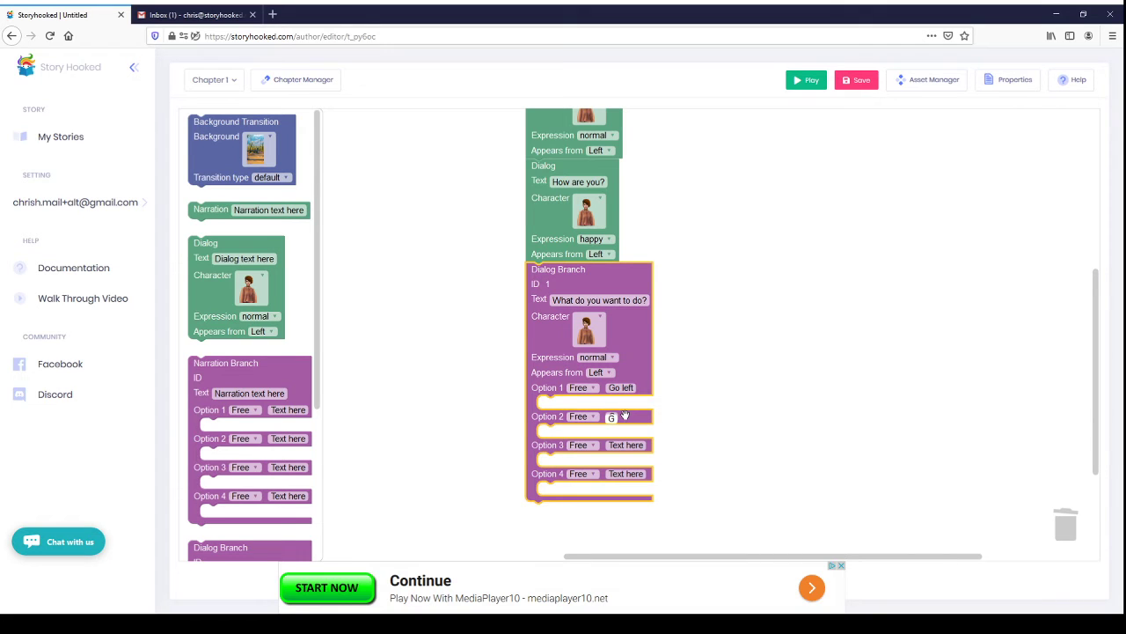
{"action": "type", "text": "o right"}
{"action": "left_click", "coordinate": [723, 415]}
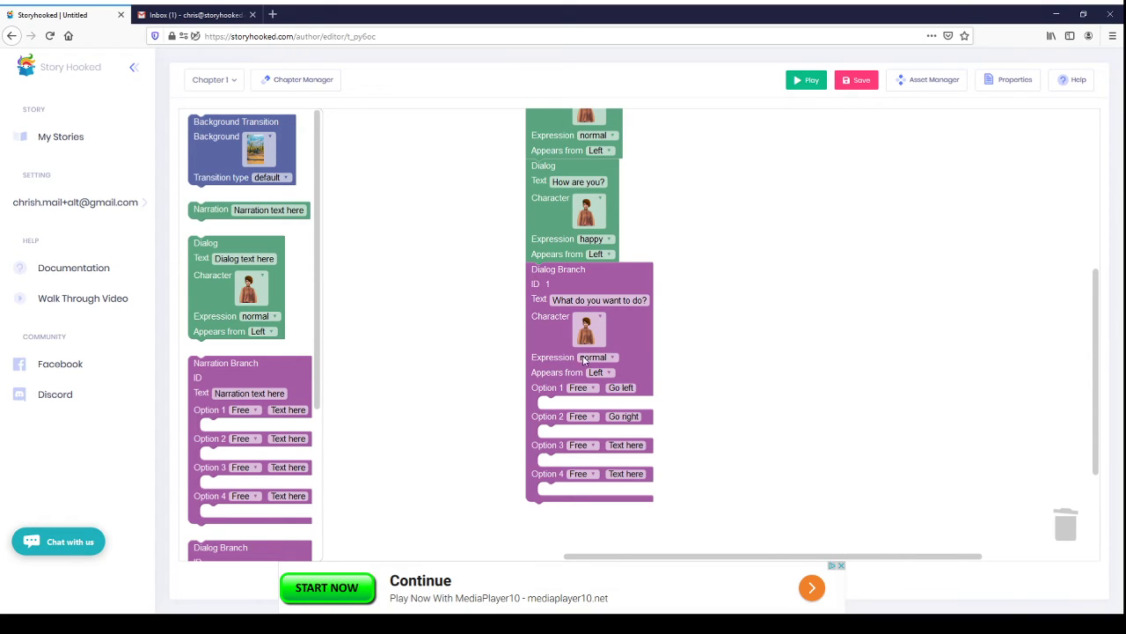
Step: Place a Narration block inside the branch's "Go left" option with the text "You go left"
{"action": "left_click", "coordinate": [218, 212]}
{"action": "left_click_drag", "start_coordinate": [217, 212], "coordinate": [573, 405]}
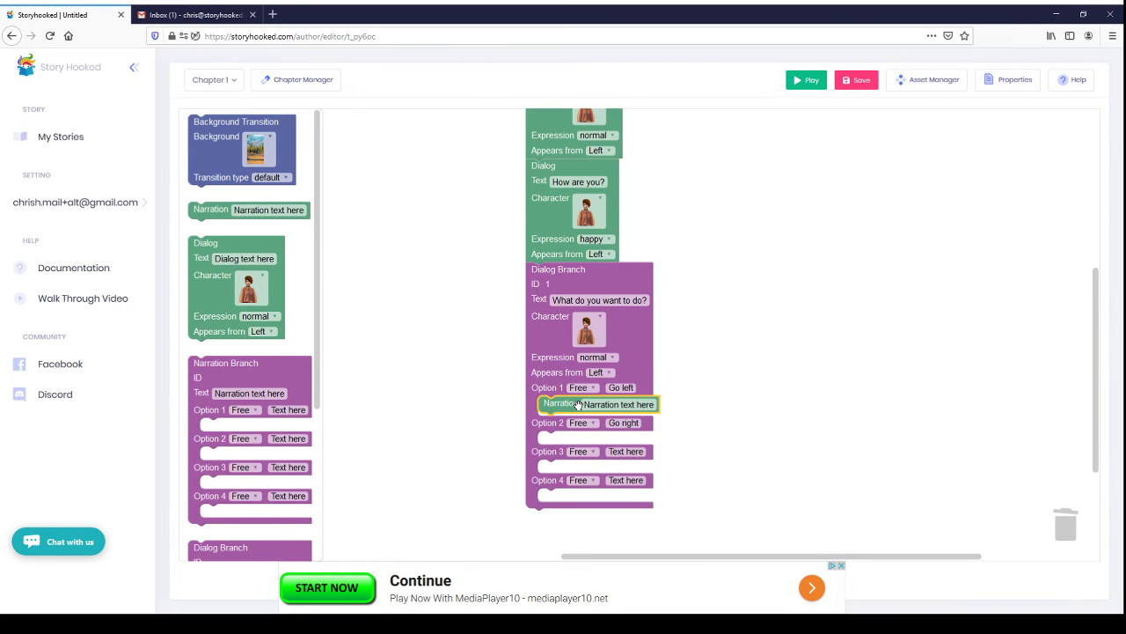
{"action": "left_click", "coordinate": [625, 406]}
{"action": "type", "text": "You go left"}
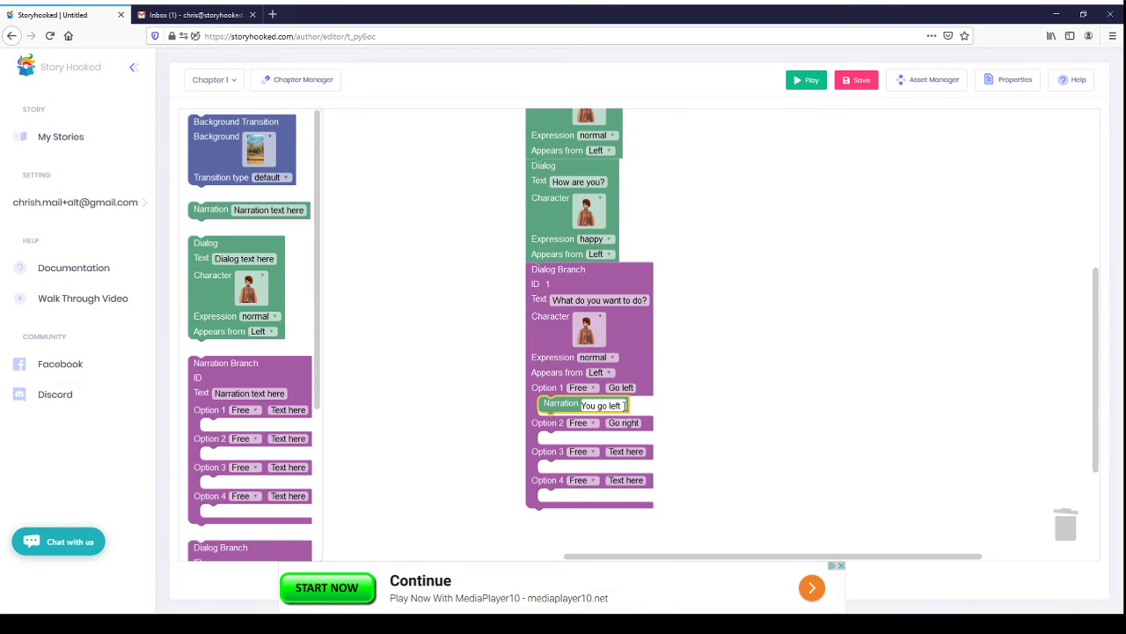
{"action": "left_click", "coordinate": [677, 406]}
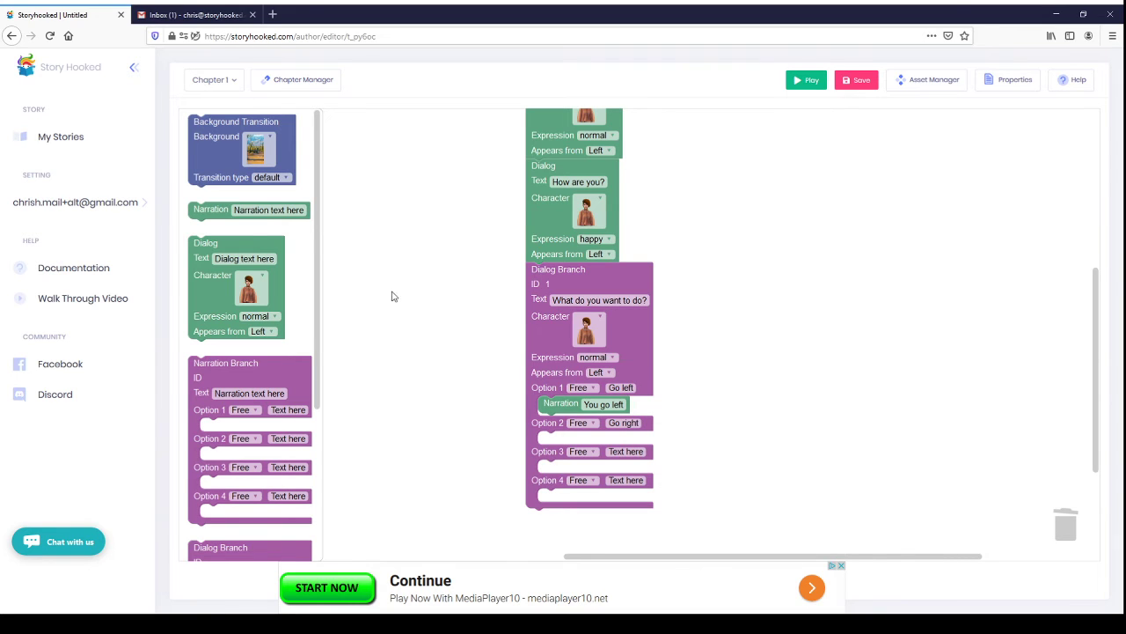
Step: Place a Narration block inside the branch's "Go right" option with the text "You go right"
{"action": "left_click", "coordinate": [205, 215]}
{"action": "left_click_drag", "start_coordinate": [204, 214], "coordinate": [554, 440]}
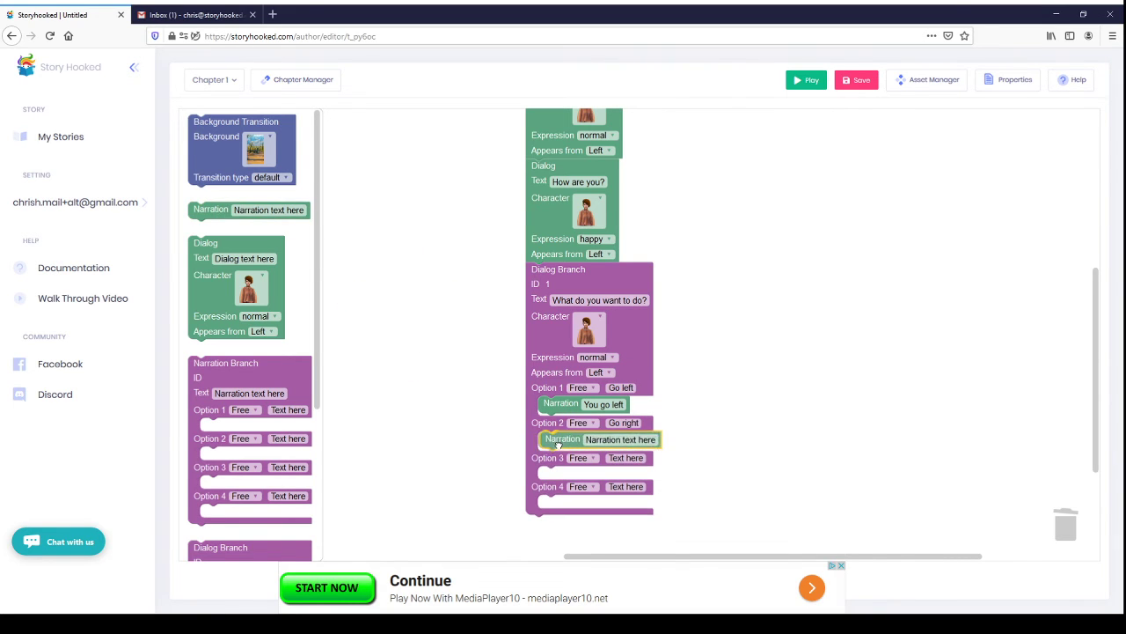
{"action": "left_click", "coordinate": [616, 440]}
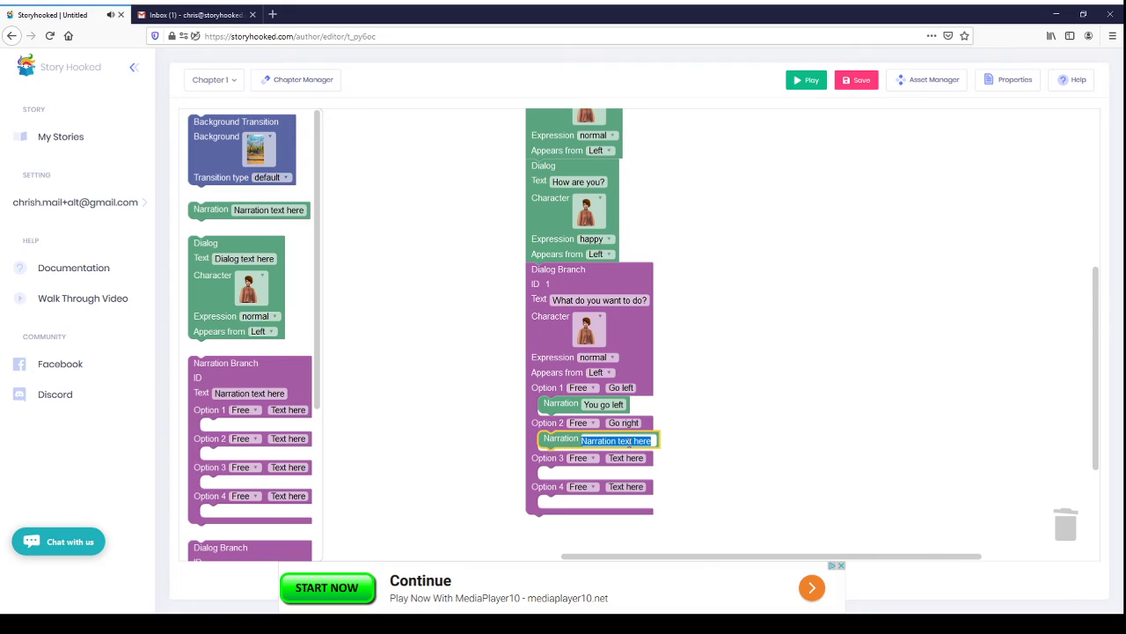
{"action": "type", "text": "You go right"}
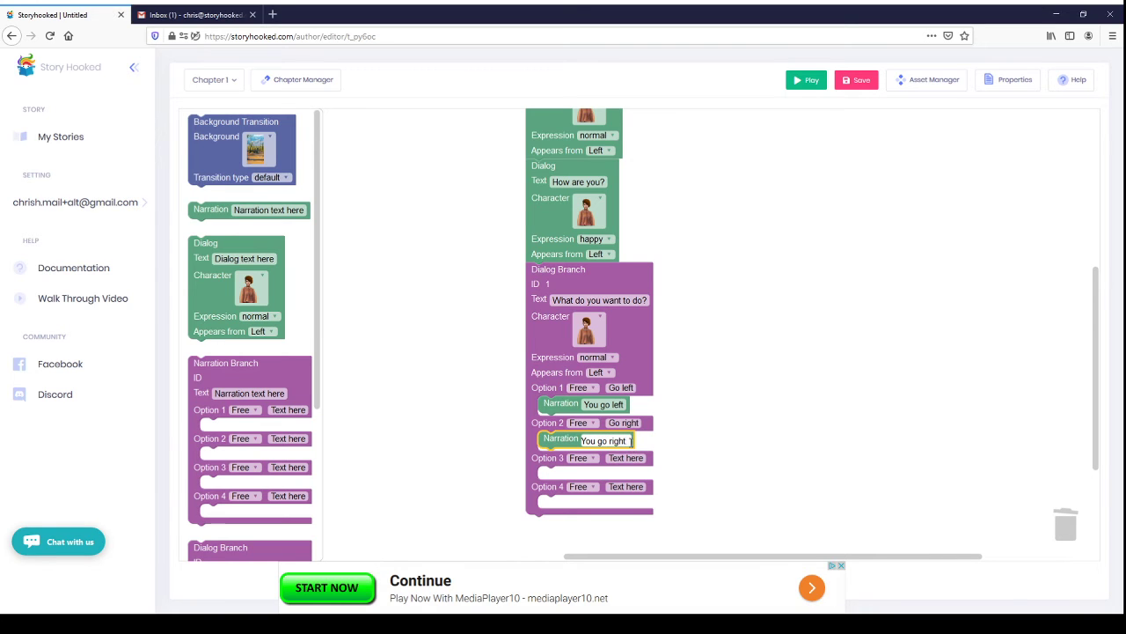
{"action": "left_click", "coordinate": [703, 432]}
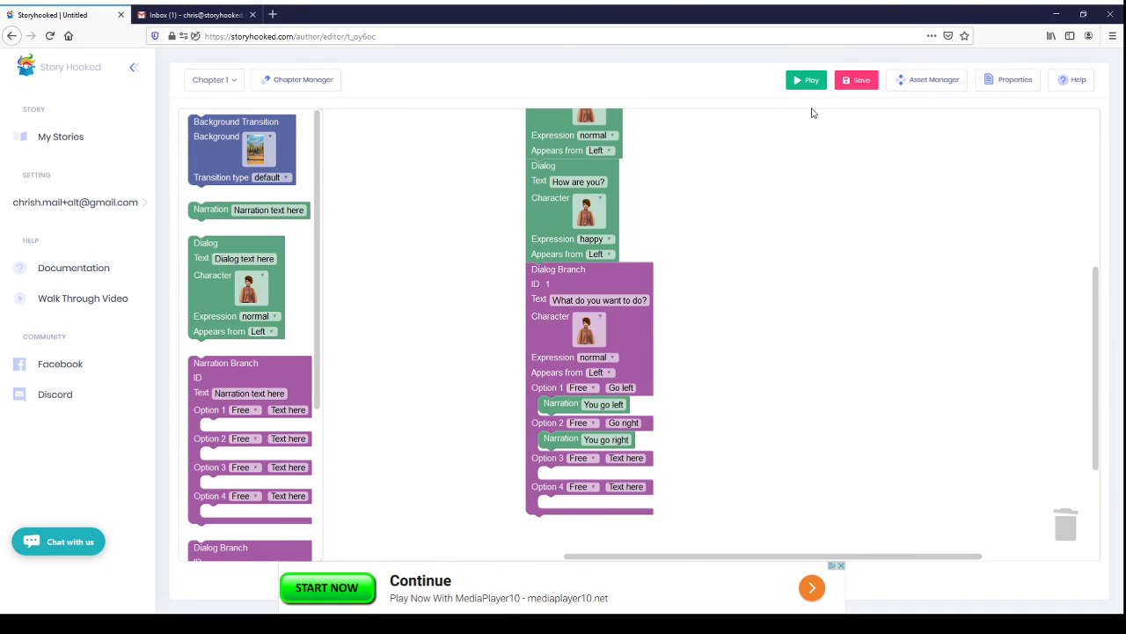
Step: Play Chapter 1 in the preview, choosing "Go right" at the dialog branch, and close the preview after the narration
{"action": "left_click", "coordinate": [795, 84]}
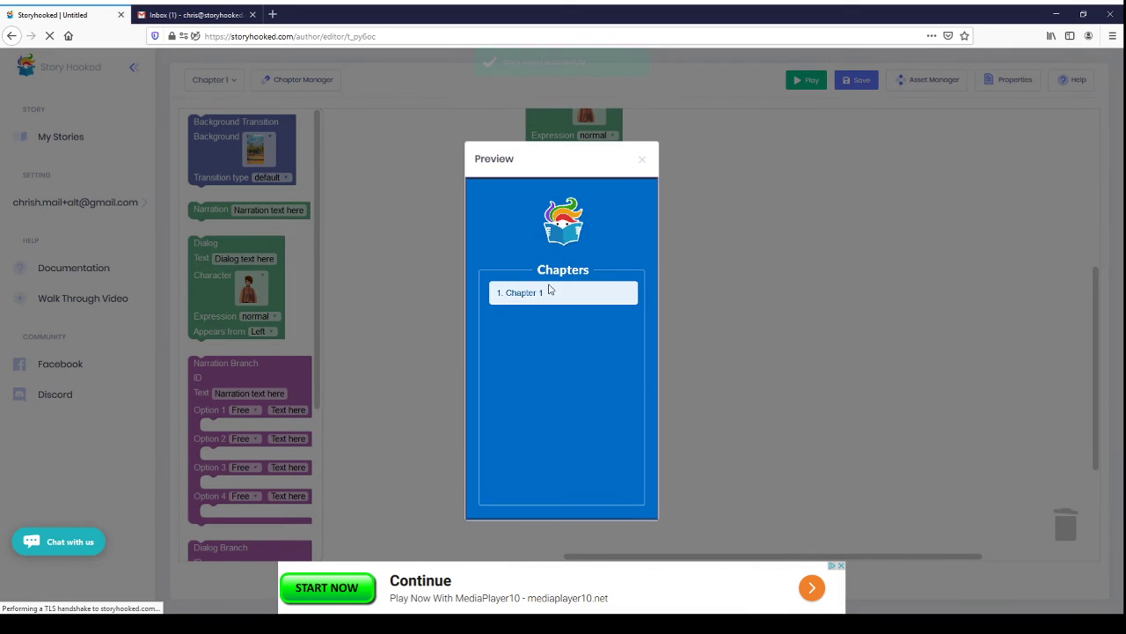
{"action": "left_click", "coordinate": [541, 294]}
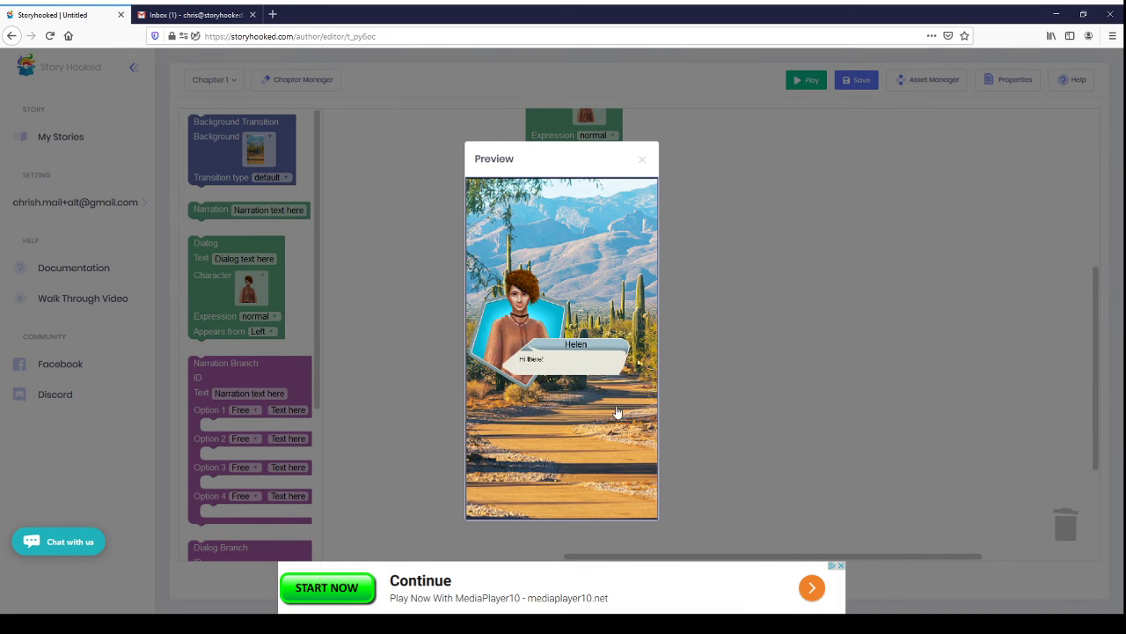
{"action": "left_click", "coordinate": [617, 412]}
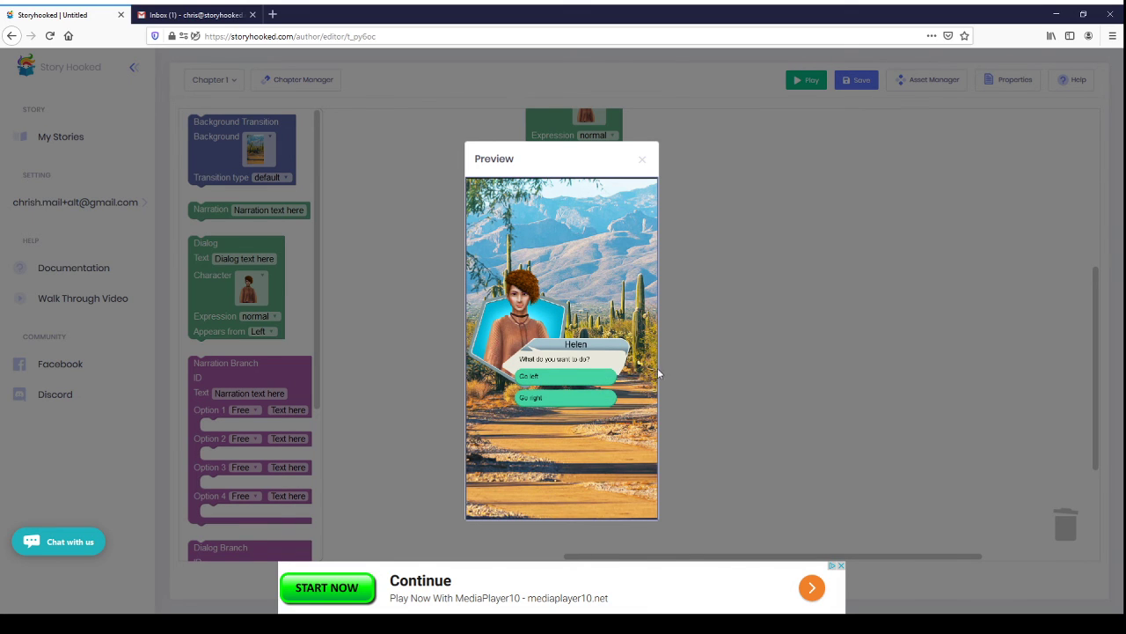
{"action": "left_click", "coordinate": [541, 398]}
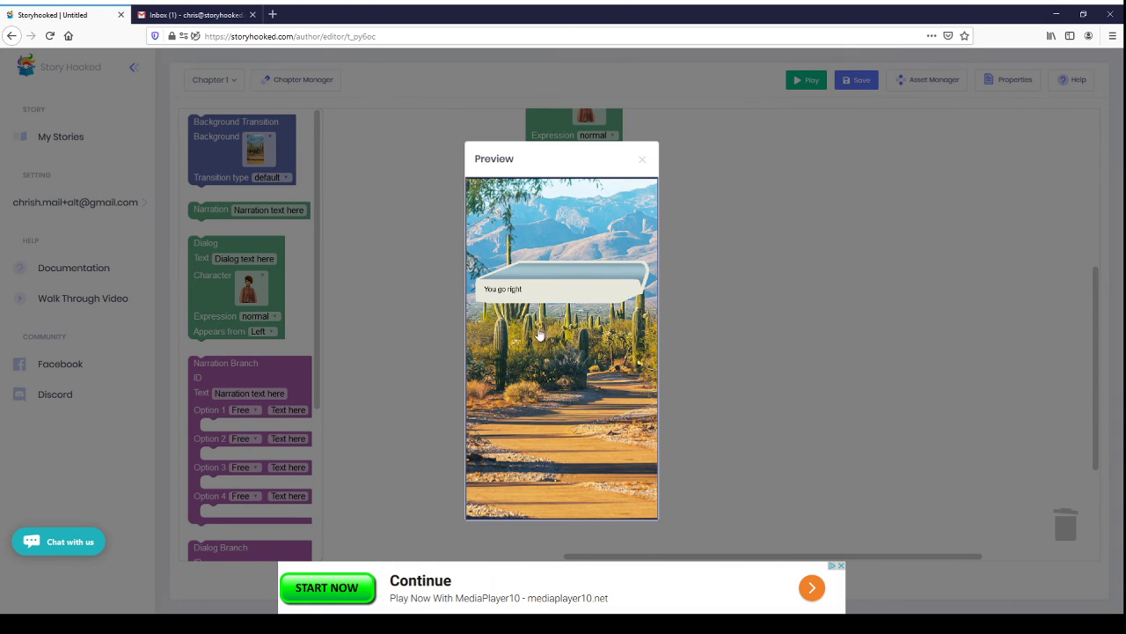
{"action": "left_click", "coordinate": [580, 433]}
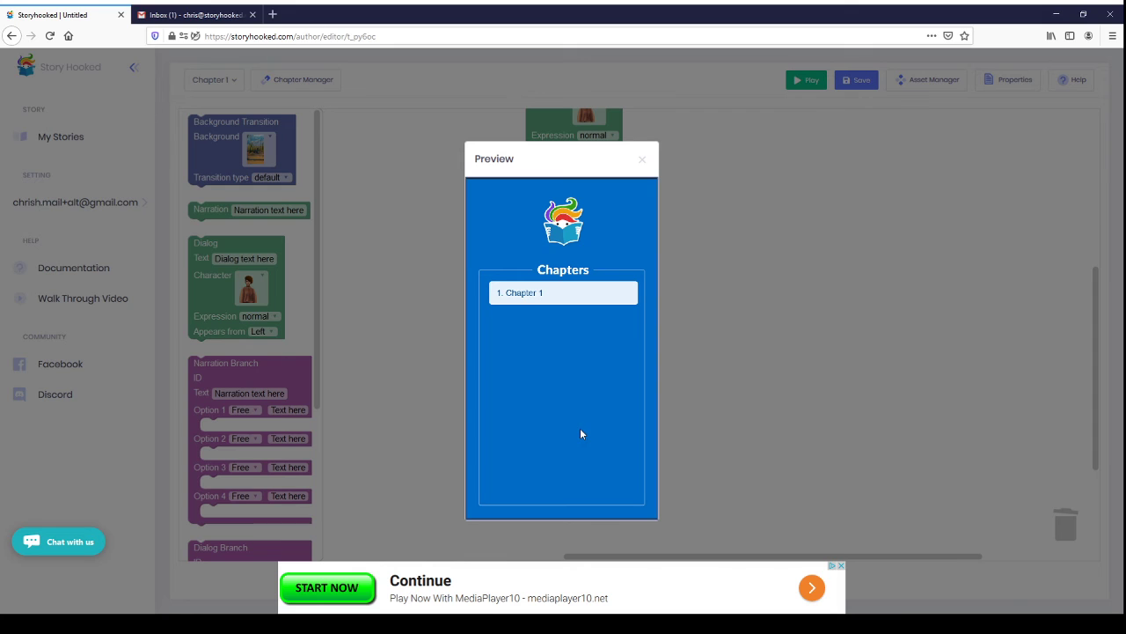
{"action": "left_click", "coordinate": [643, 160]}
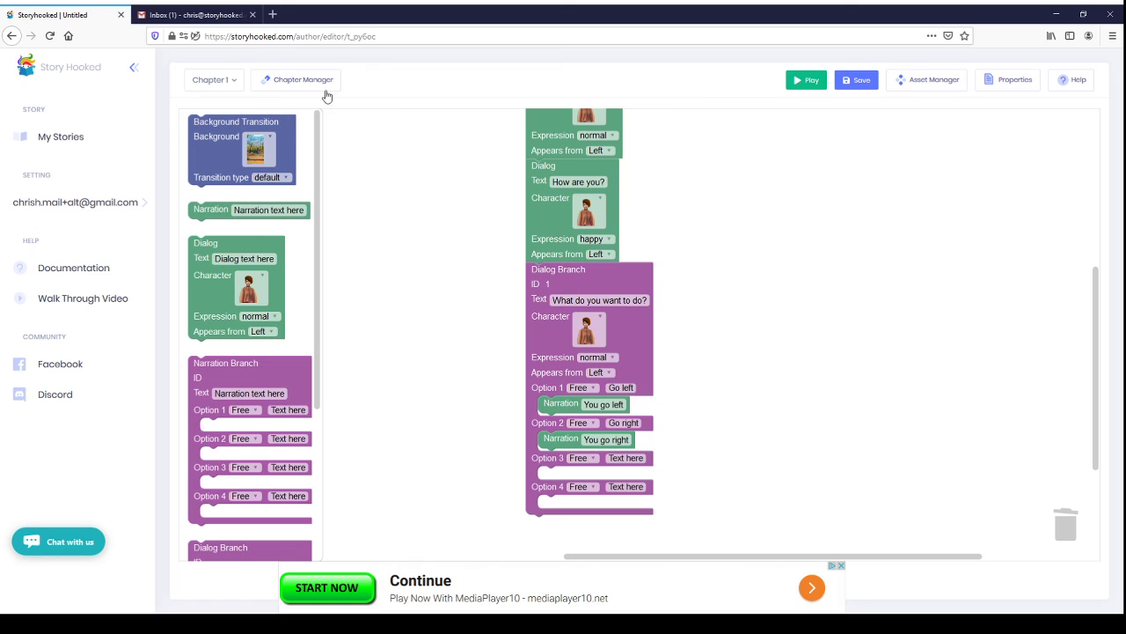
{"action": "left_click", "coordinate": [213, 79]}
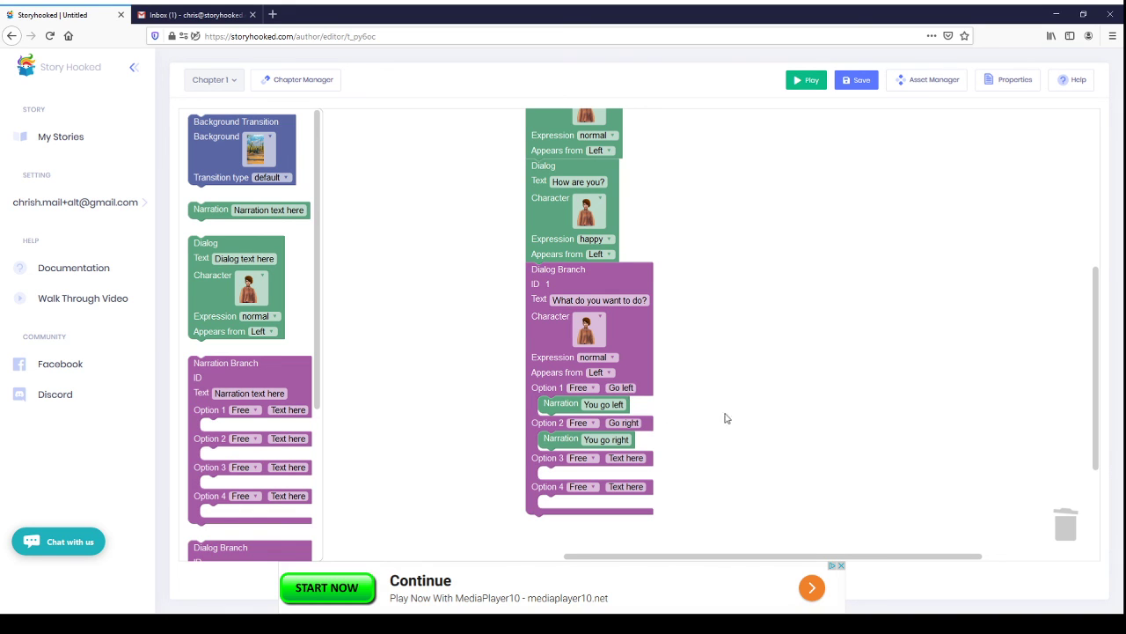
{"action": "left_click_drag", "start_coordinate": [729, 236], "coordinate": [772, 431]}
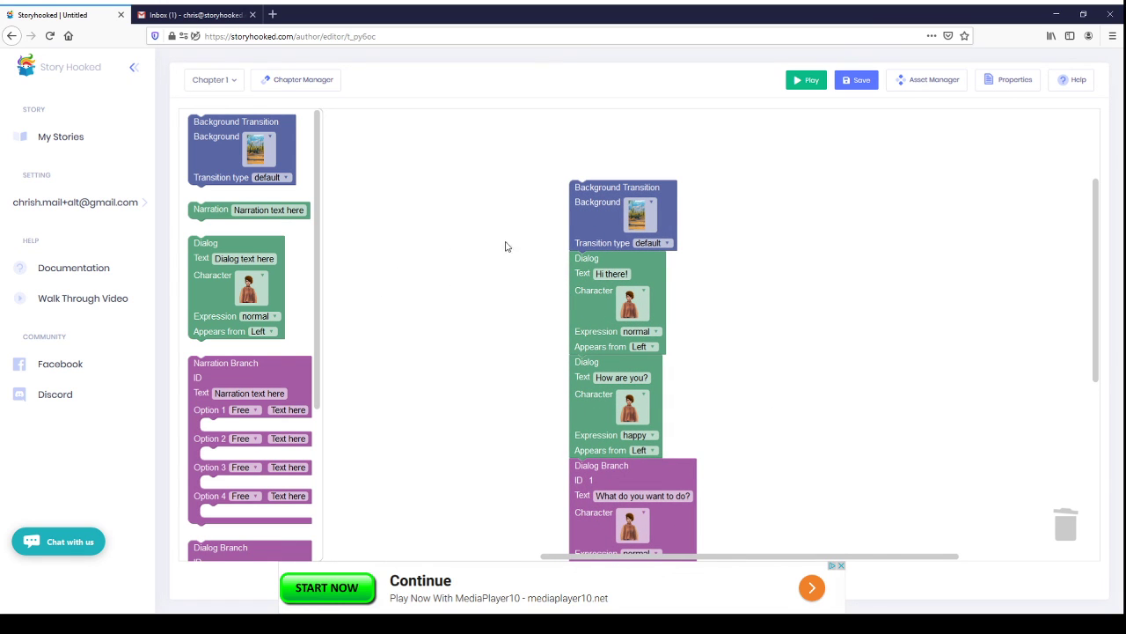
{"action": "left_click_drag", "start_coordinate": [482, 318], "coordinate": [432, 262]}
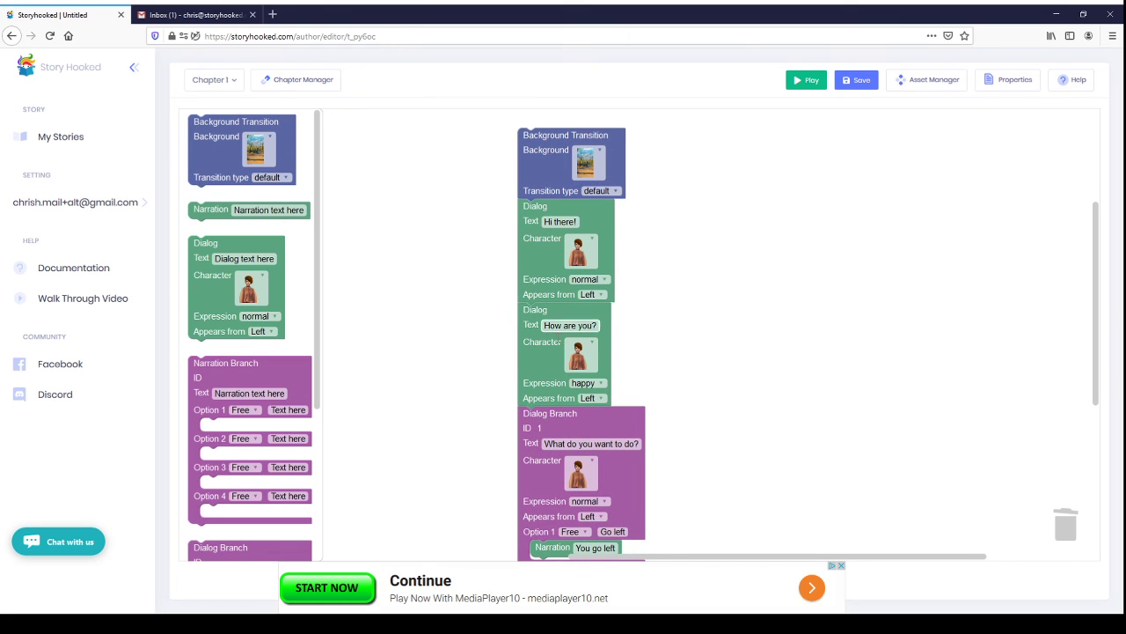
{"action": "left_click_drag", "start_coordinate": [691, 440], "coordinate": [686, 244]}
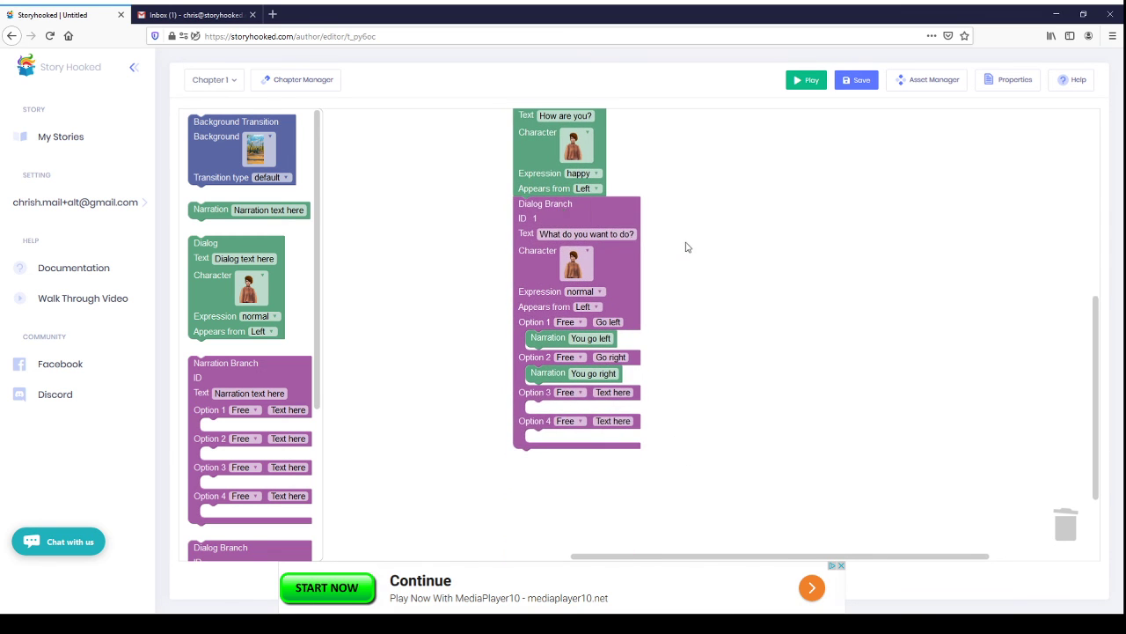